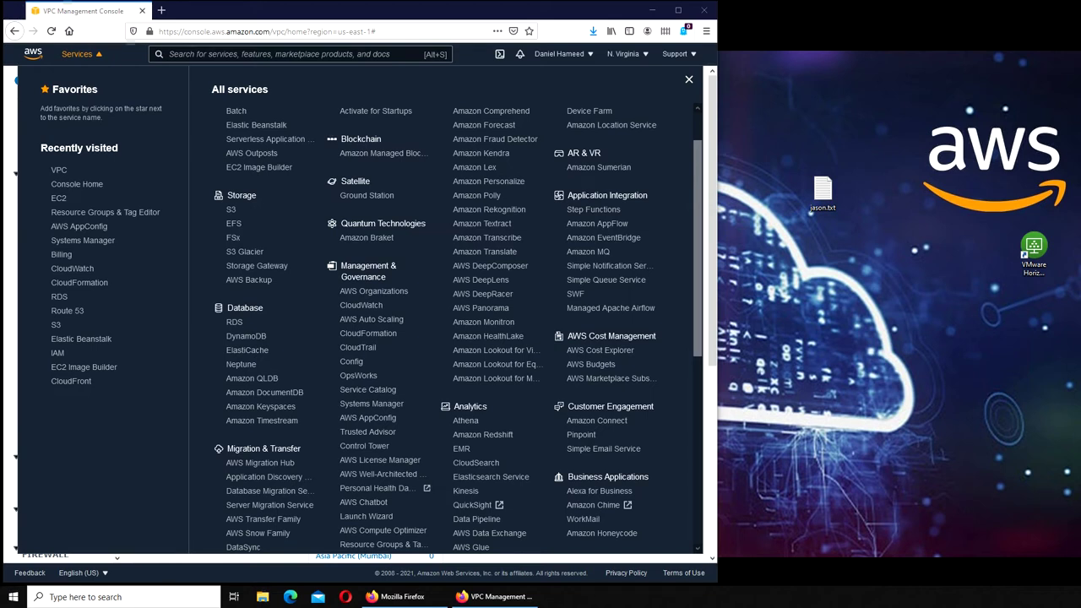
- Open the Personal Health Dashboard from Services and switch to its tab
{"action": "left_click", "coordinate": [391, 489]}
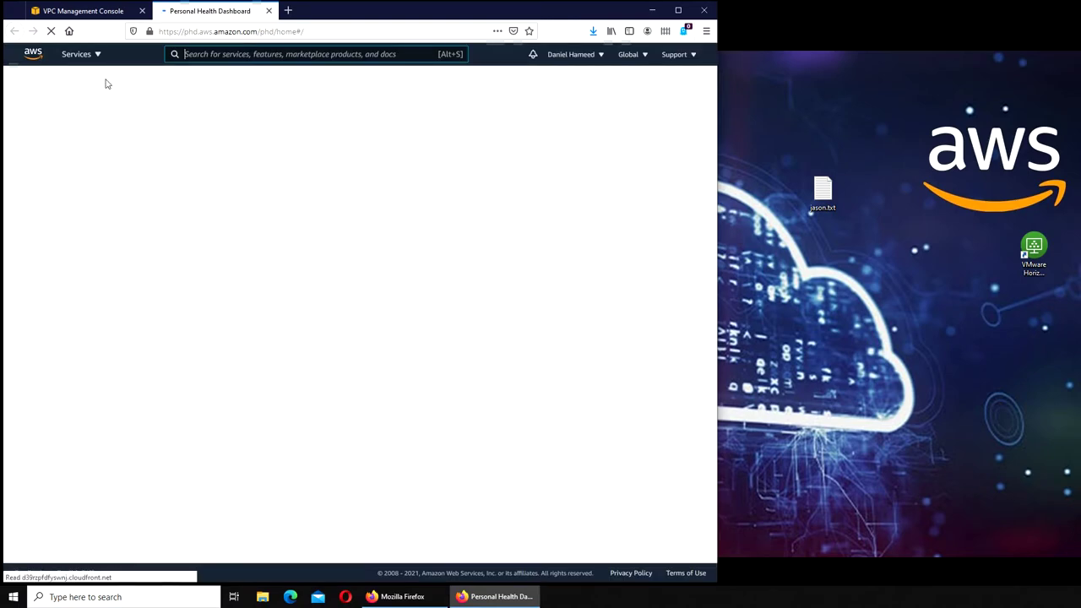
{"action": "left_click", "coordinate": [95, 16]}
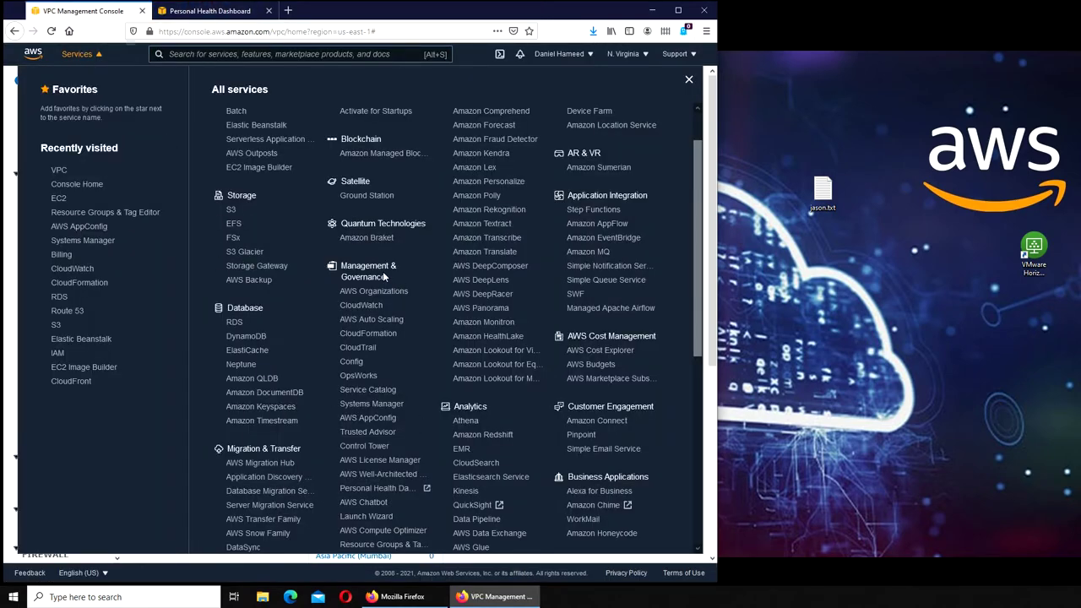
{"action": "scroll", "coordinate": [402, 311], "scroll_direction": "down", "scroll_amount": 1}
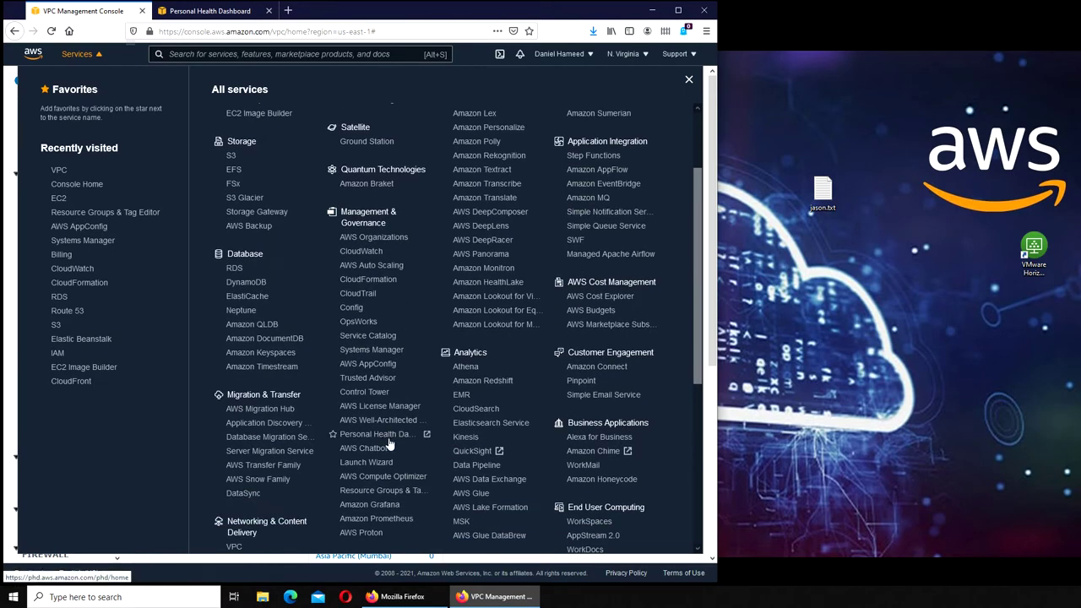
{"action": "left_click", "coordinate": [213, 11]}
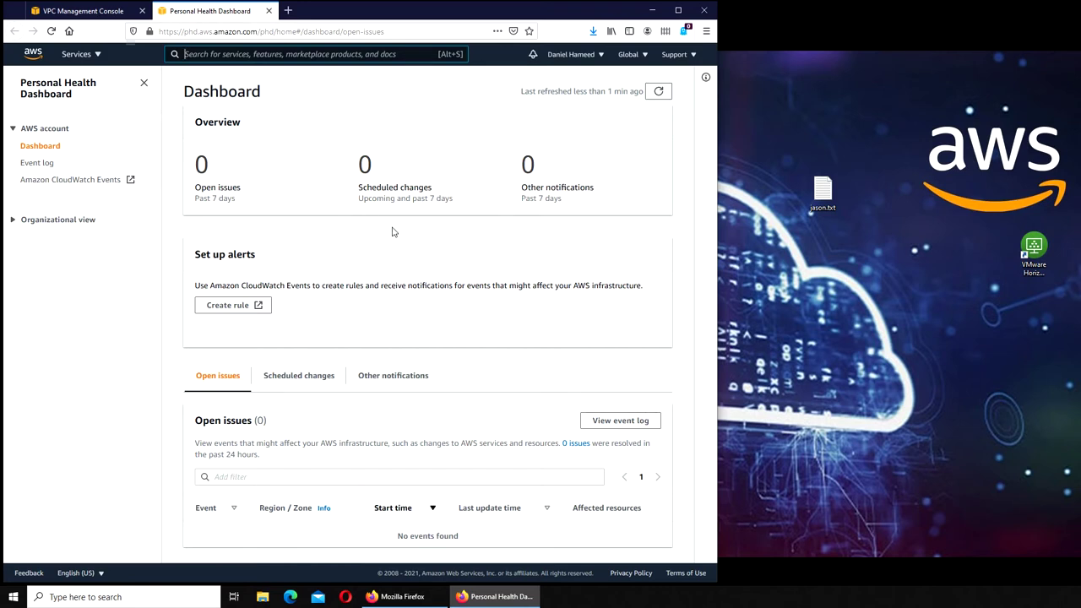
- Open the Event log of closed operational issues from the dashboard sidebar
{"action": "left_click", "coordinate": [42, 163]}
{"action": "scroll", "coordinate": [381, 290], "scroll_direction": "down", "scroll_amount": 1}
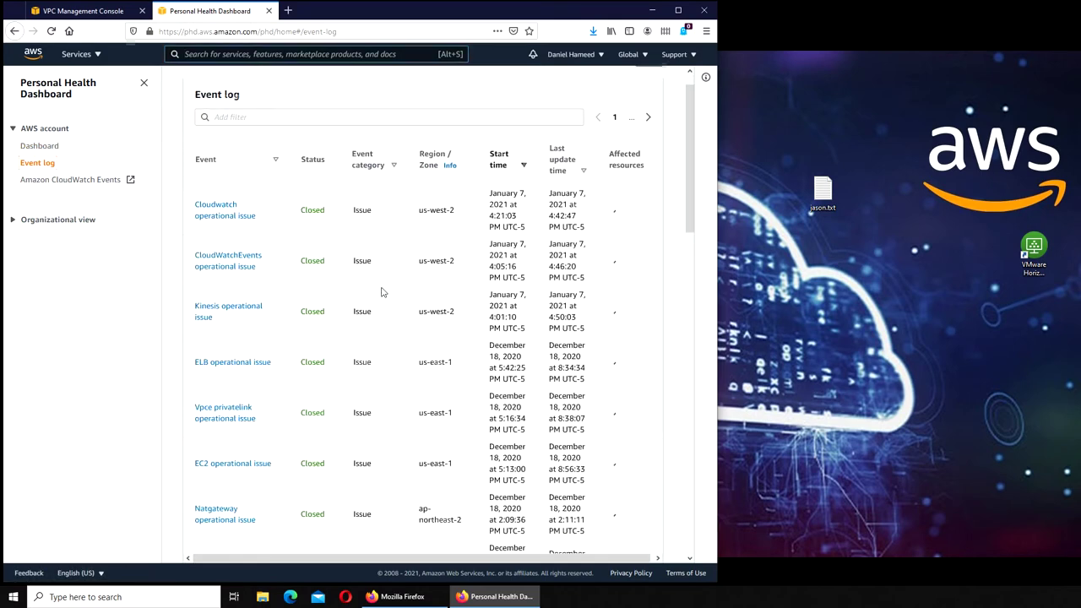
{"action": "scroll", "coordinate": [381, 292], "scroll_direction": "down", "scroll_amount": 4}
{"action": "scroll", "coordinate": [381, 292], "scroll_direction": "up", "scroll_amount": 5}
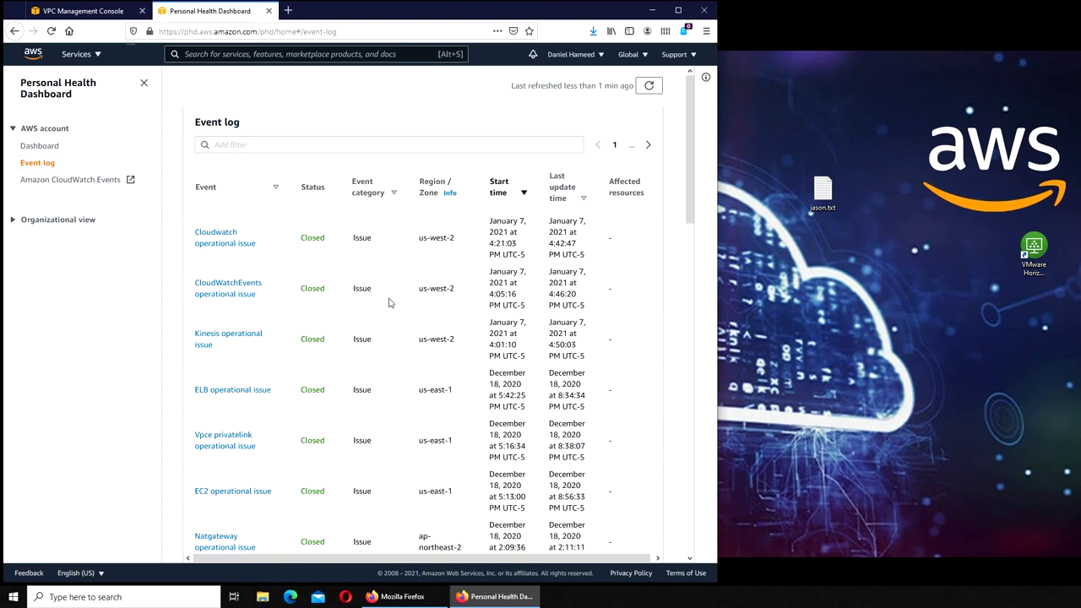
{"action": "scroll", "coordinate": [389, 302], "scroll_direction": "down", "scroll_amount": 3}
{"action": "scroll", "coordinate": [384, 302], "scroll_direction": "down", "scroll_amount": 1}
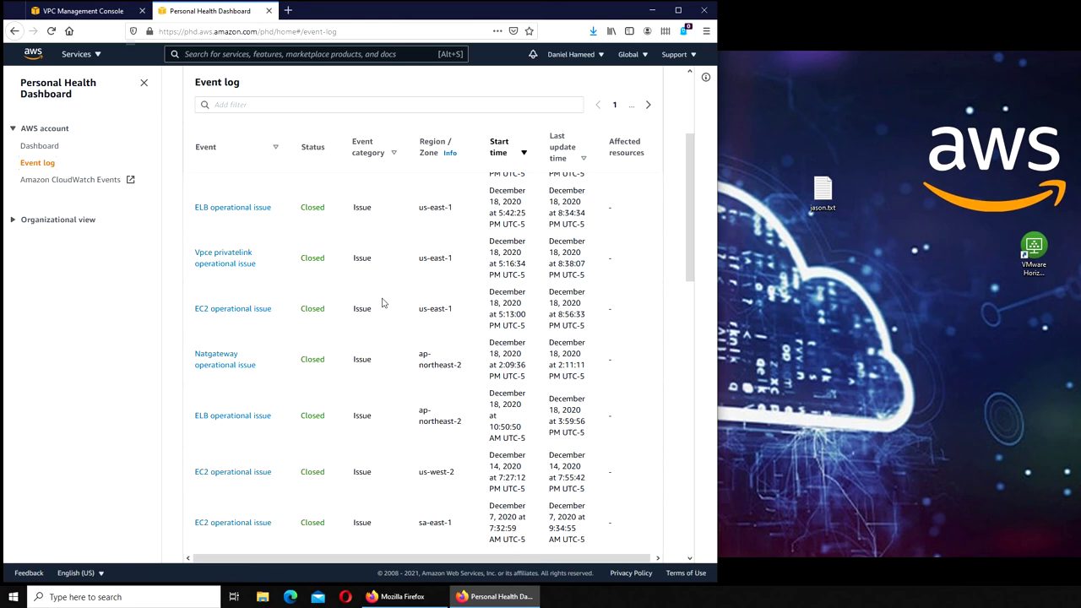
{"action": "scroll", "coordinate": [381, 303], "scroll_direction": "up", "scroll_amount": 2}
{"action": "scroll", "coordinate": [324, 267], "scroll_direction": "up", "scroll_amount": 3}
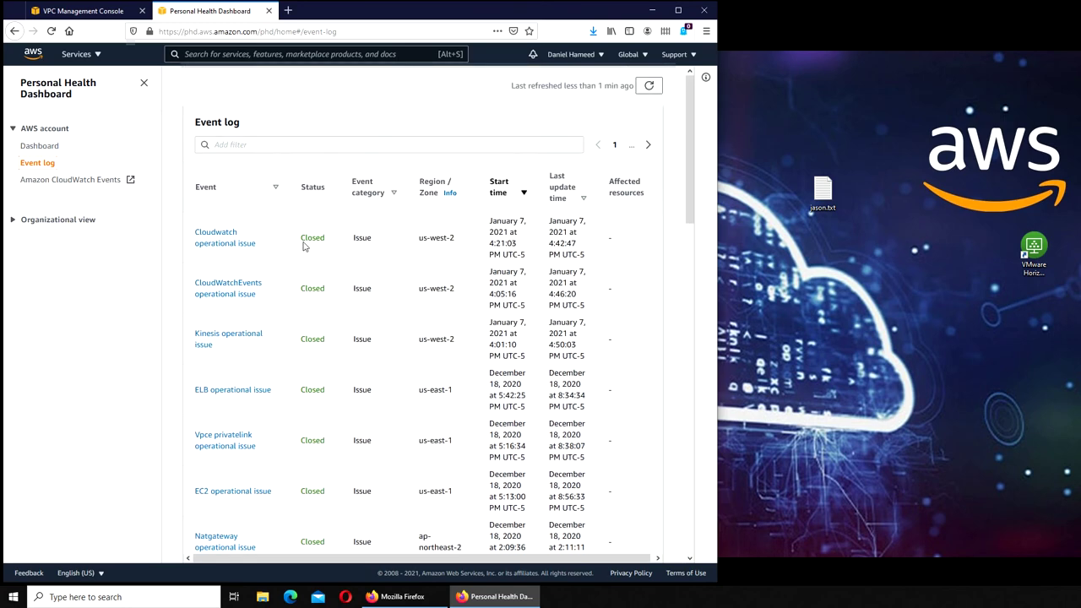